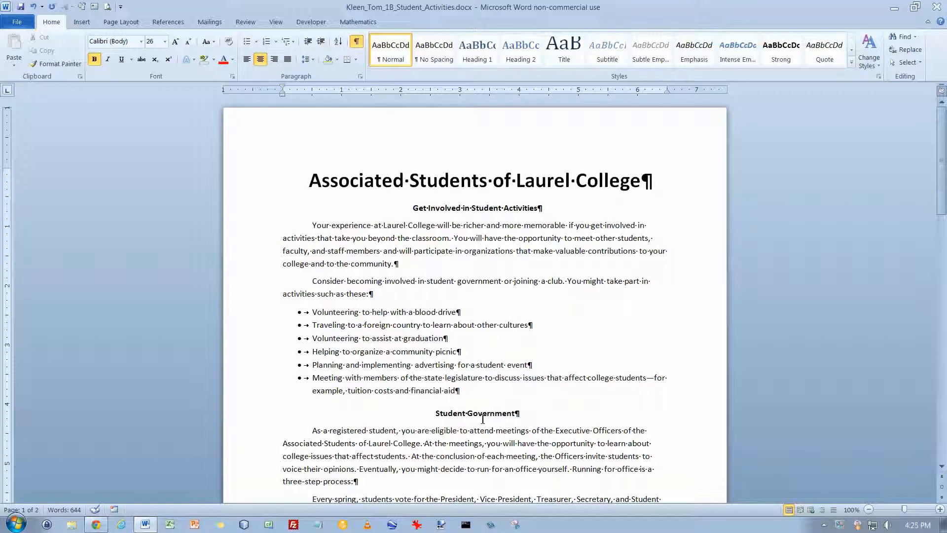
- Insert a new paragraph after "three-step process:", remove its first-line indent and start an automatic numbered list at 1
left_click(312, 431)
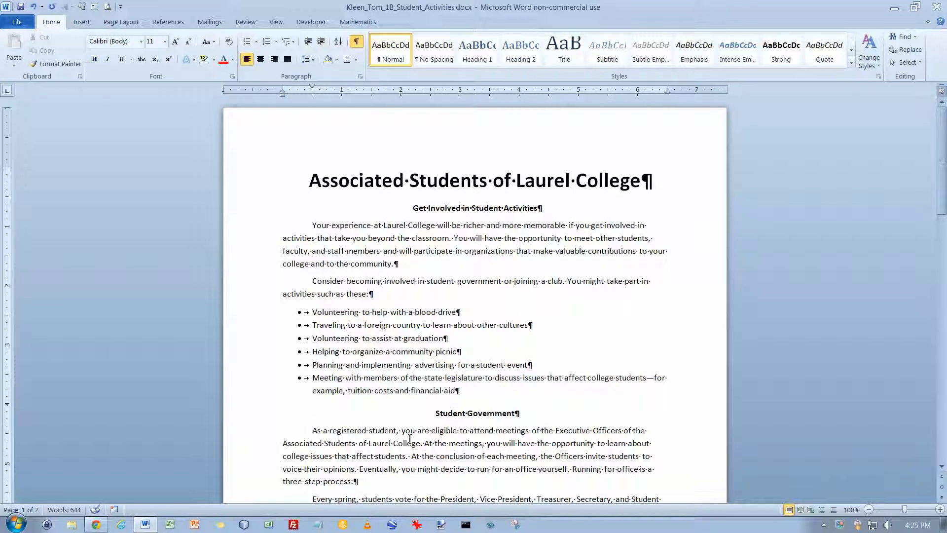
left_click(396, 483)
key("Return")
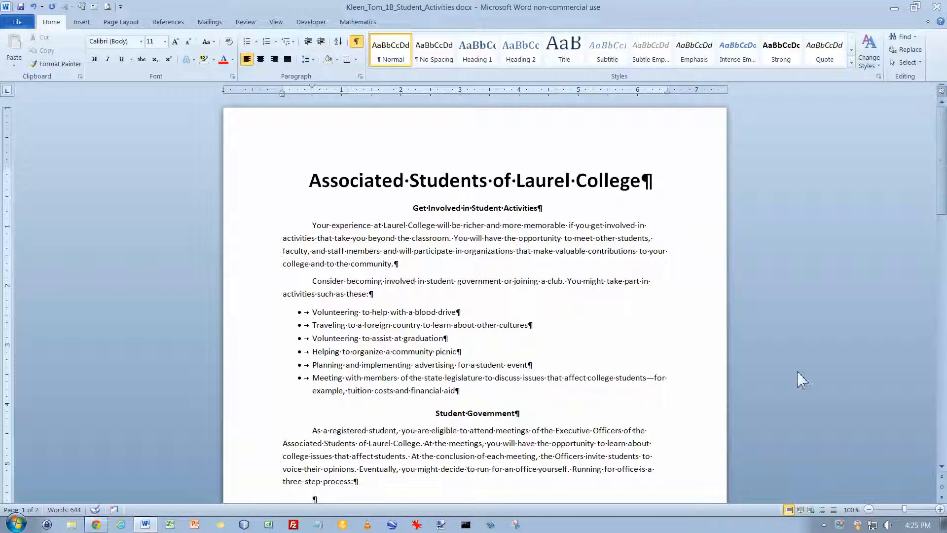
left_click_drag(939, 180, 942, 239)
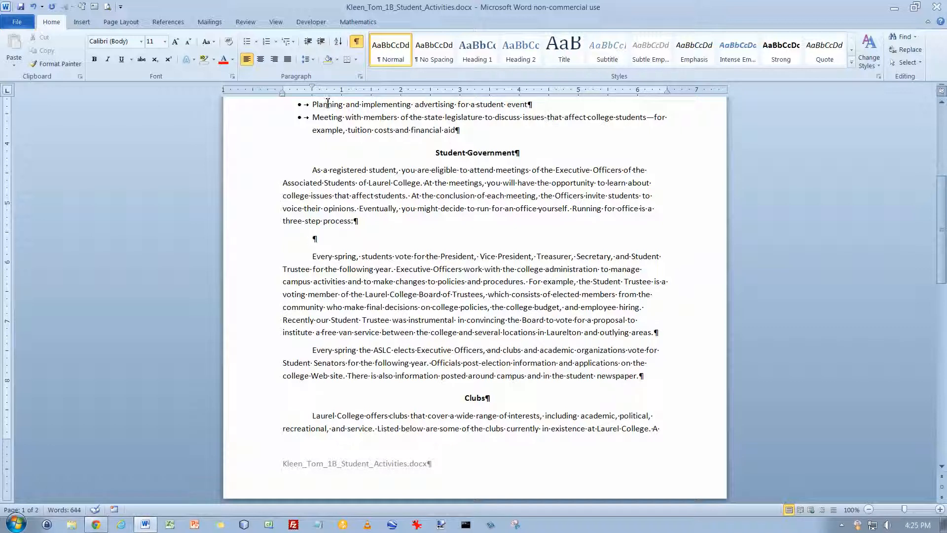
left_click_drag(312, 90, 283, 90)
type("1.")
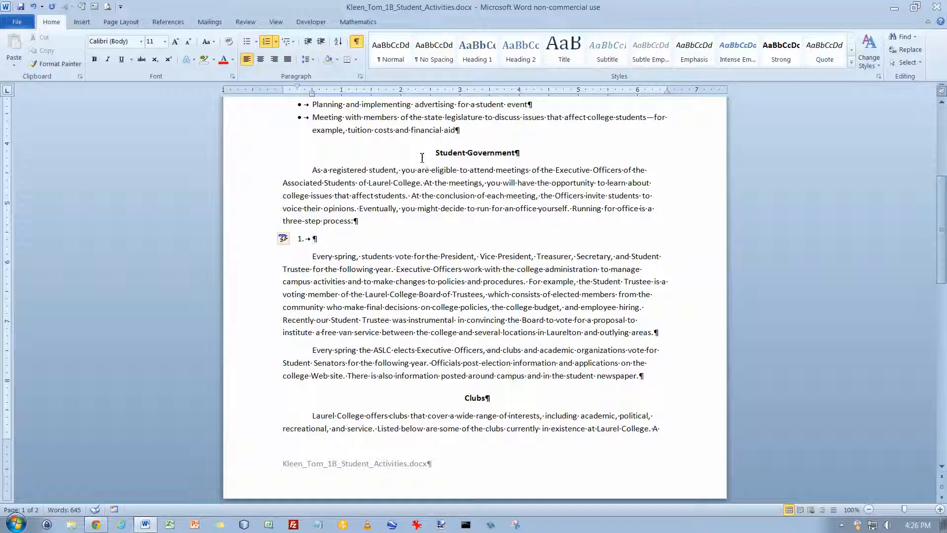
mouse_move(291, 242)
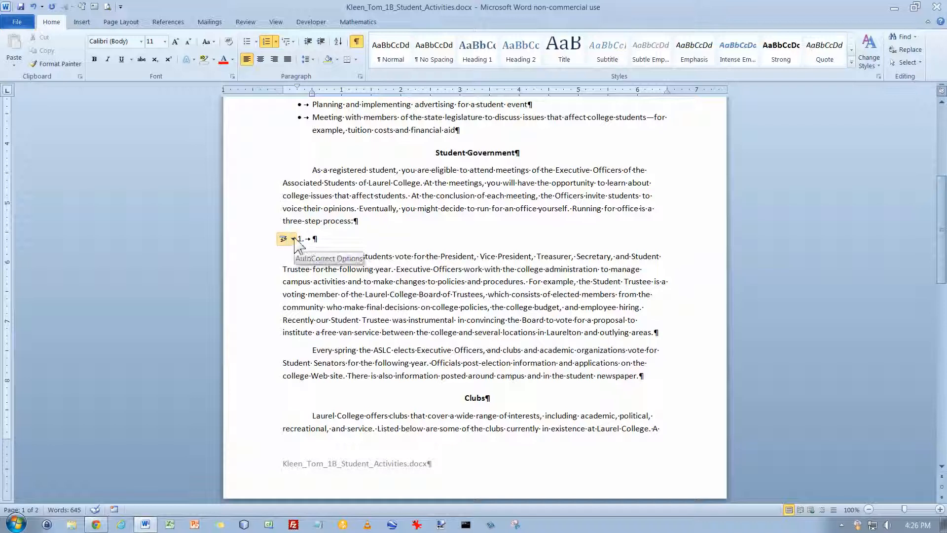
left_click(294, 239)
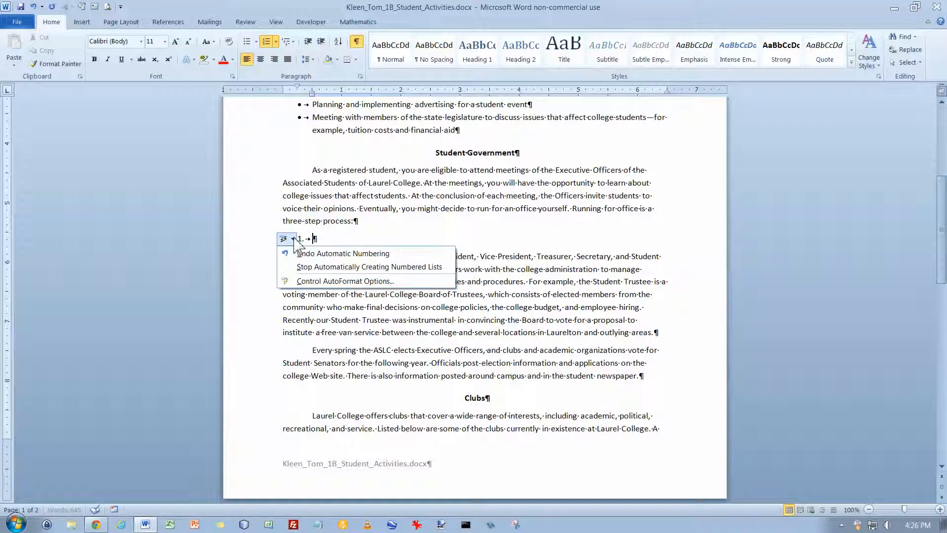
left_click(293, 239)
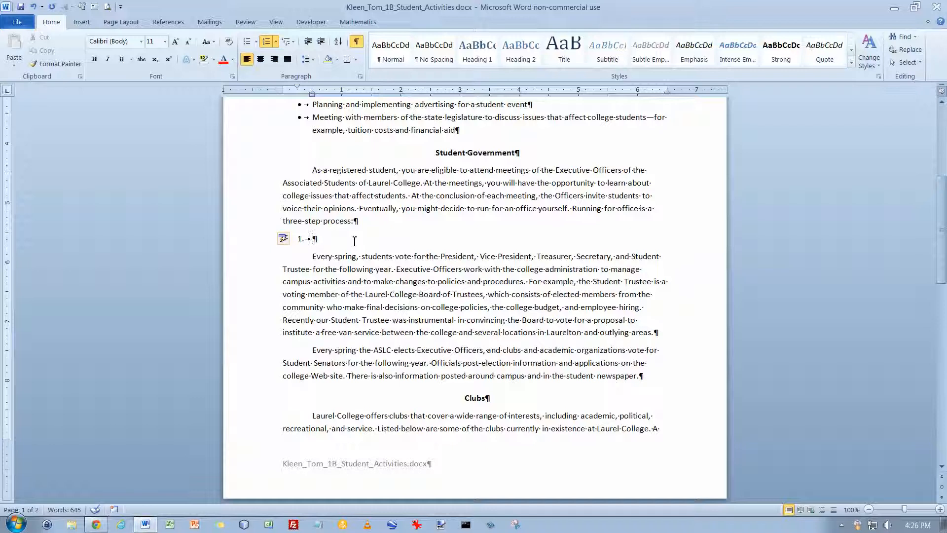
- Enter "Pick up petitions at the Student Government office." as the first numbered item and start a second item
type("Pick up petitions at thye S")
key("BackSpace")
key("BackSpace")
key("BackSpace")
key("BackSpace")
type("e stu")
key("BackSpace")
key("BackSpace")
key("BackSpace")
type("Student Government")
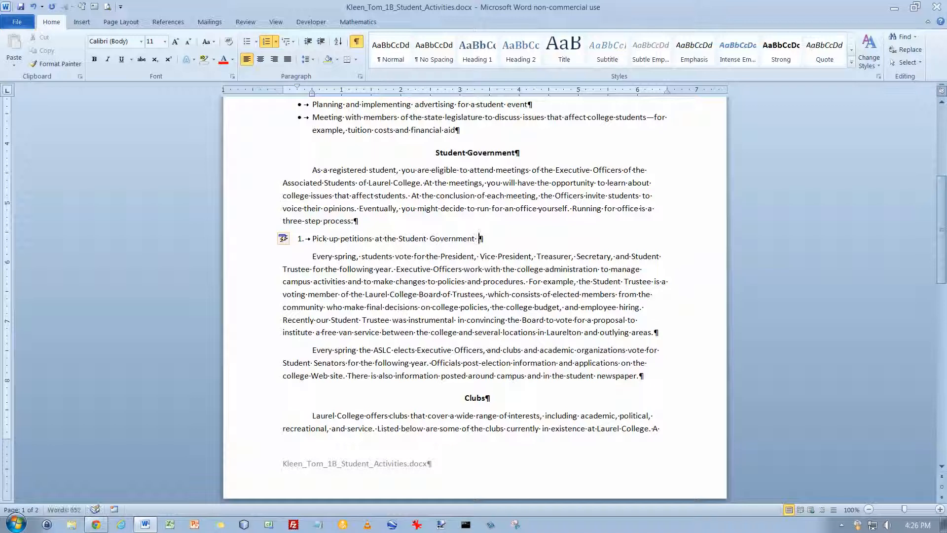
type(" office.")
key("Return")
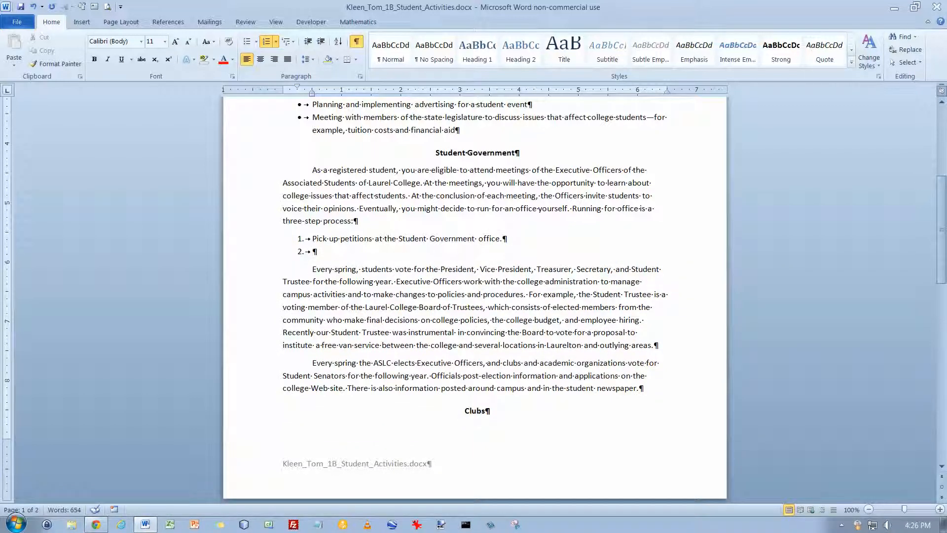
- Add the numbered items "Obtain 100 signatures from current students." and "Turn in petitions and start campaigning."
type("Obtain 100 signatures from ")
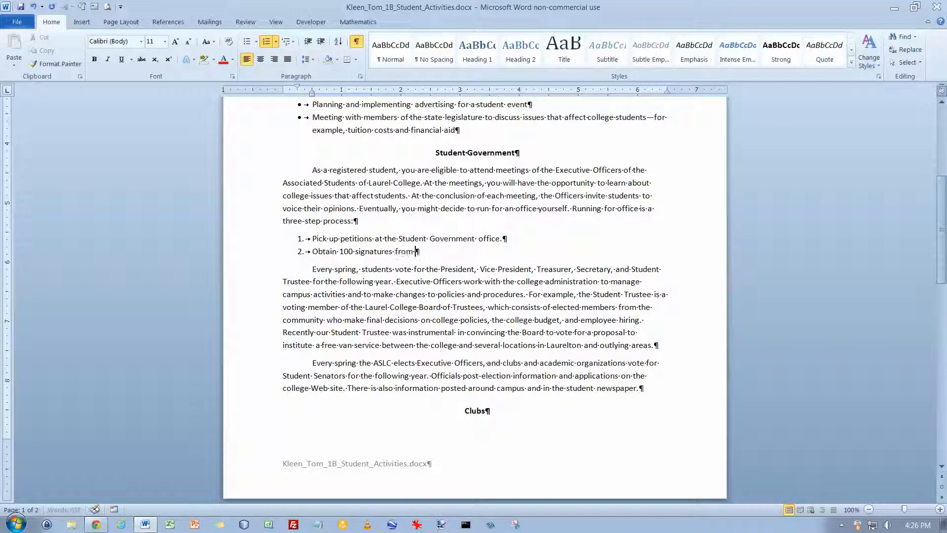
type("current students.")
key("Return")
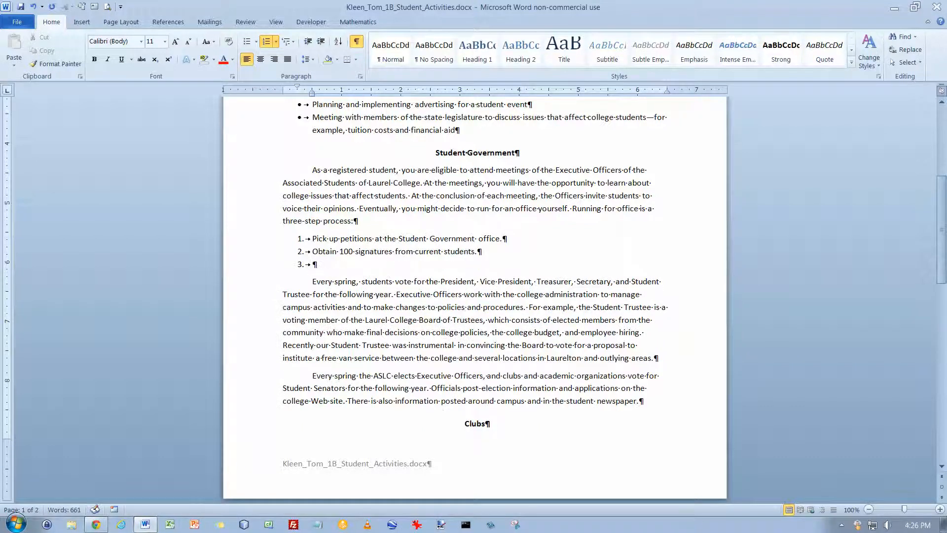
type("Turn in petitions ")
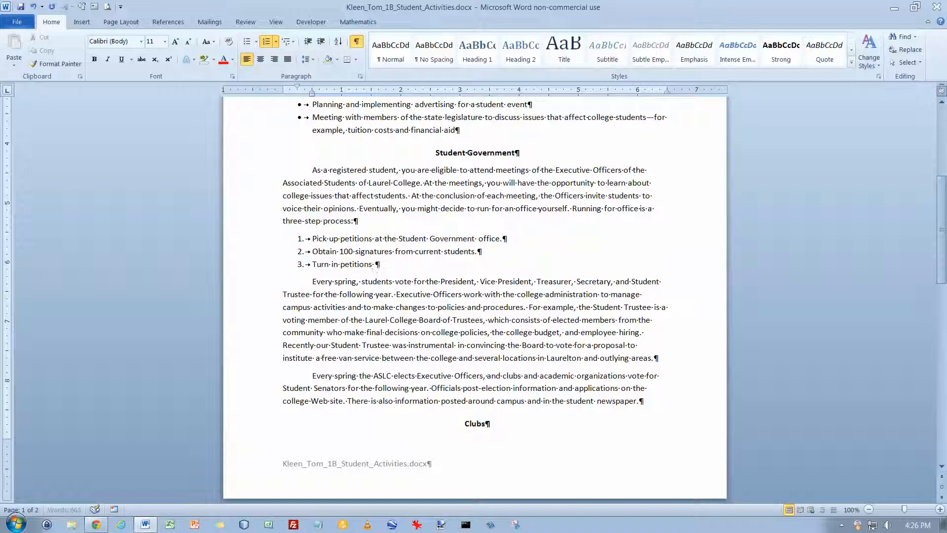
type("and start campaigning.")
- End the numbered list after the third item without leaving a blank paragraph below it, and save the document
key("Return")
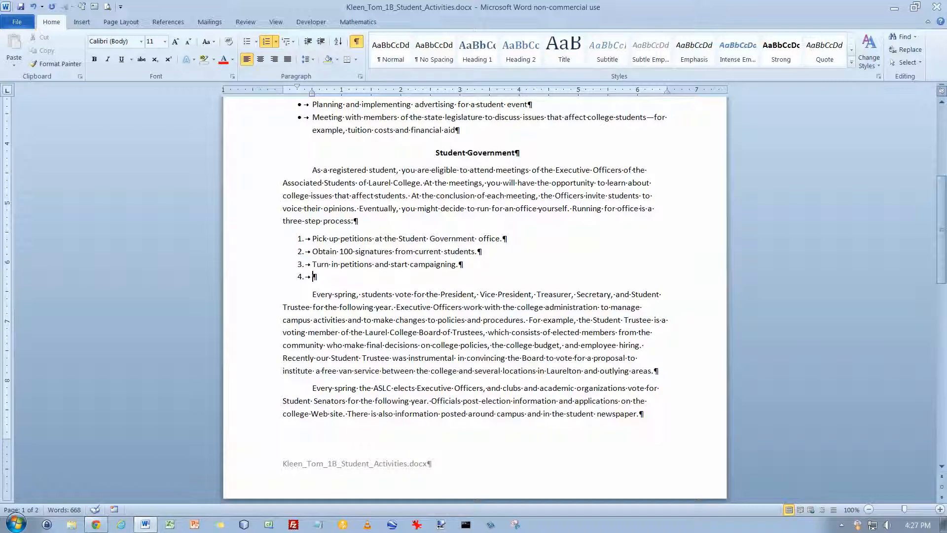
key("Return")
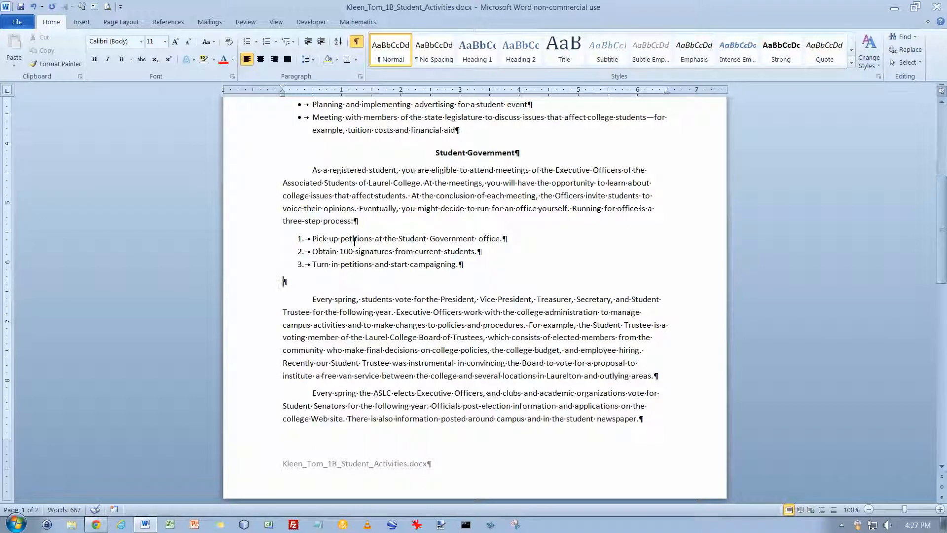
key("Delete")
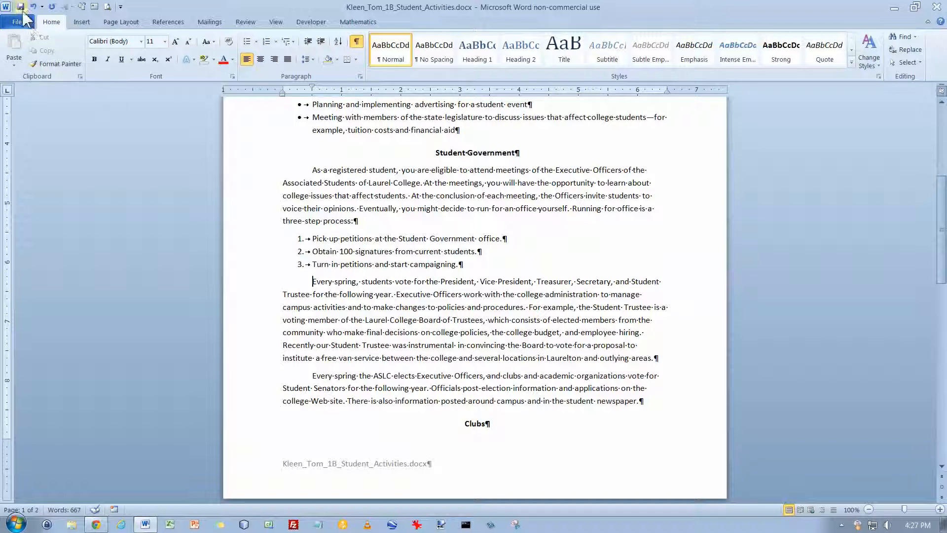
left_click(21, 7)
- Change the bullets of the club meeting list, from Chess Club to Theater Club, to check marks
key("ctrl+End")
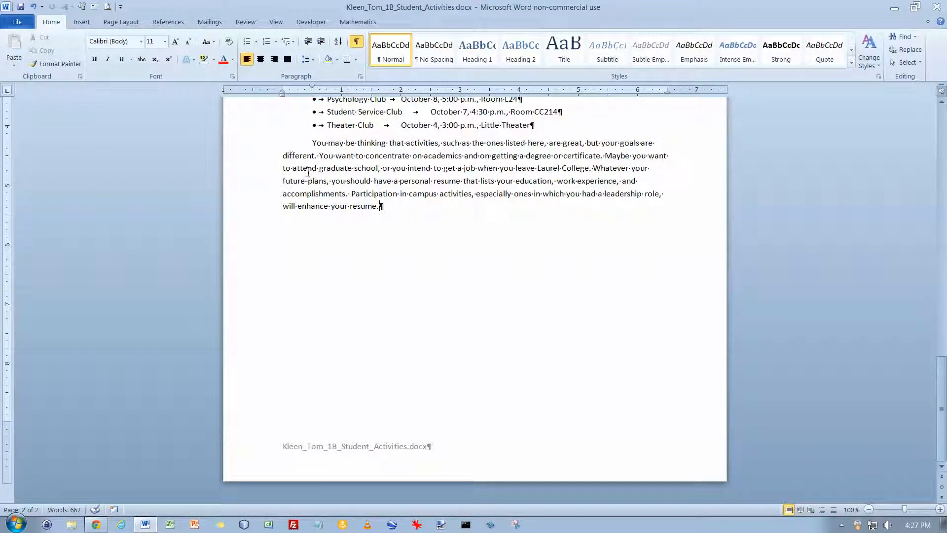
left_click(319, 180)
scroll(319, 182, "up", 5)
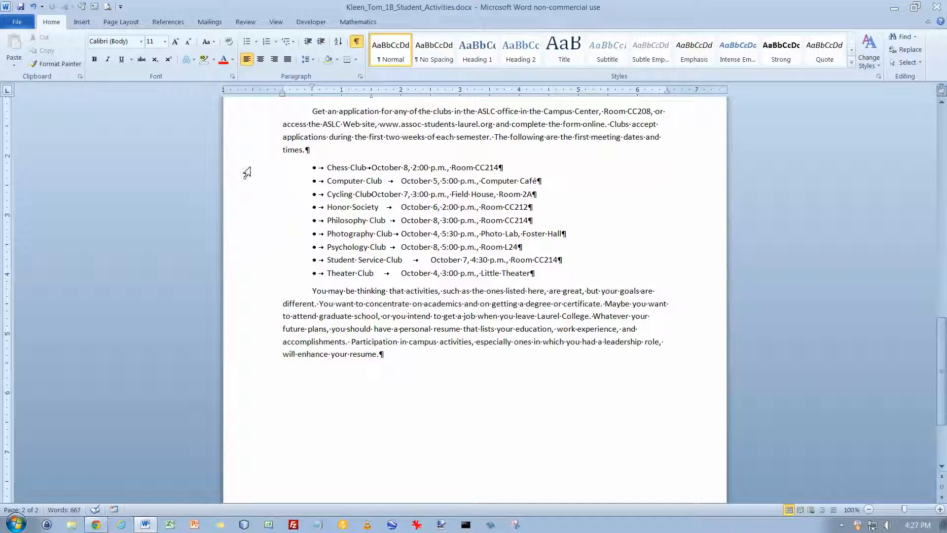
left_click_drag(250, 170, 250, 275)
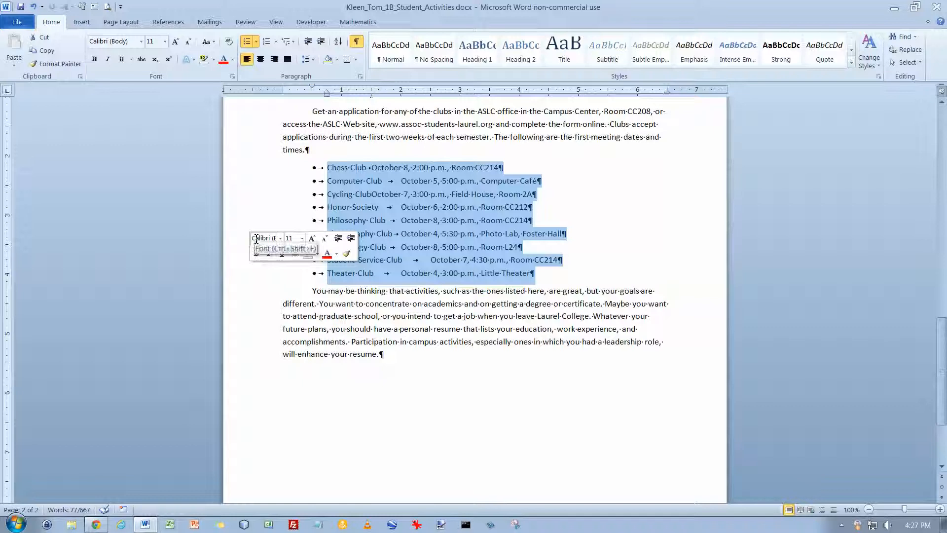
right_click(349, 197)
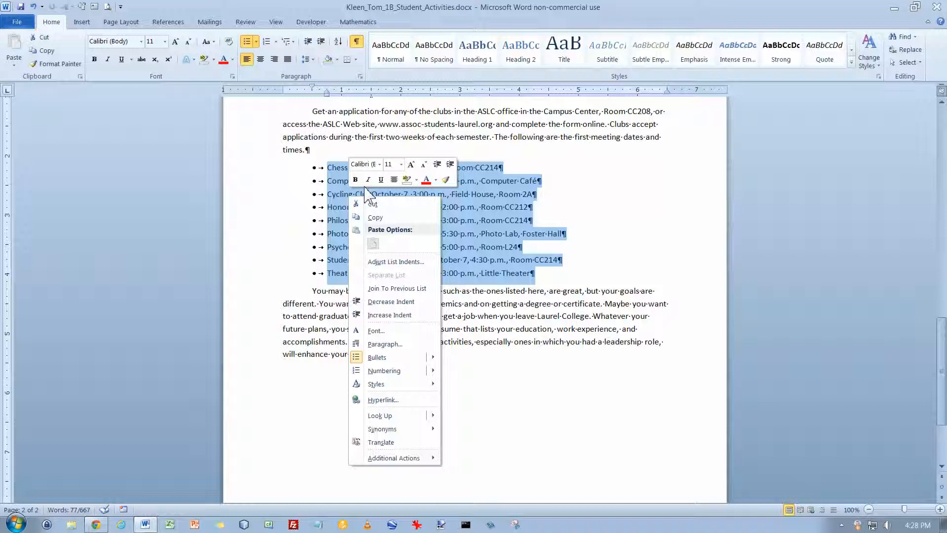
mouse_move(390, 359)
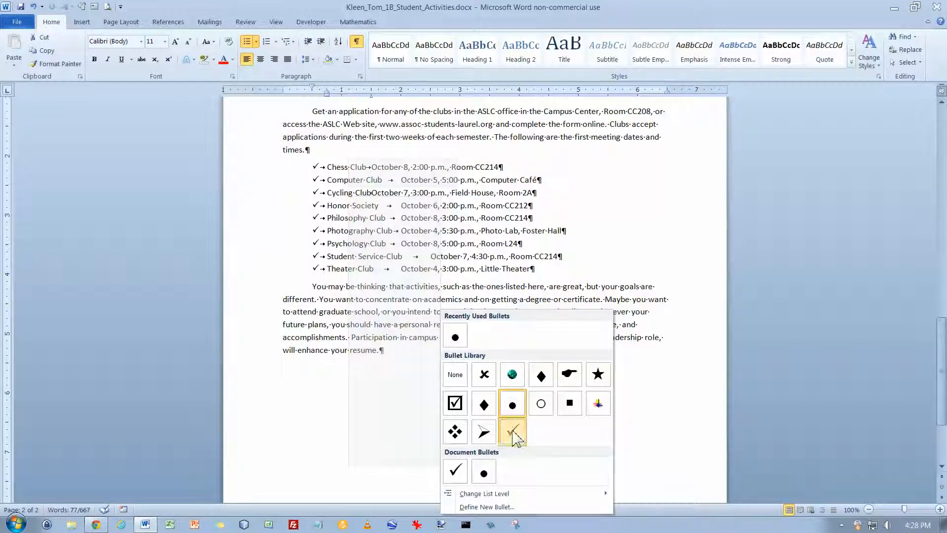
left_click(513, 434)
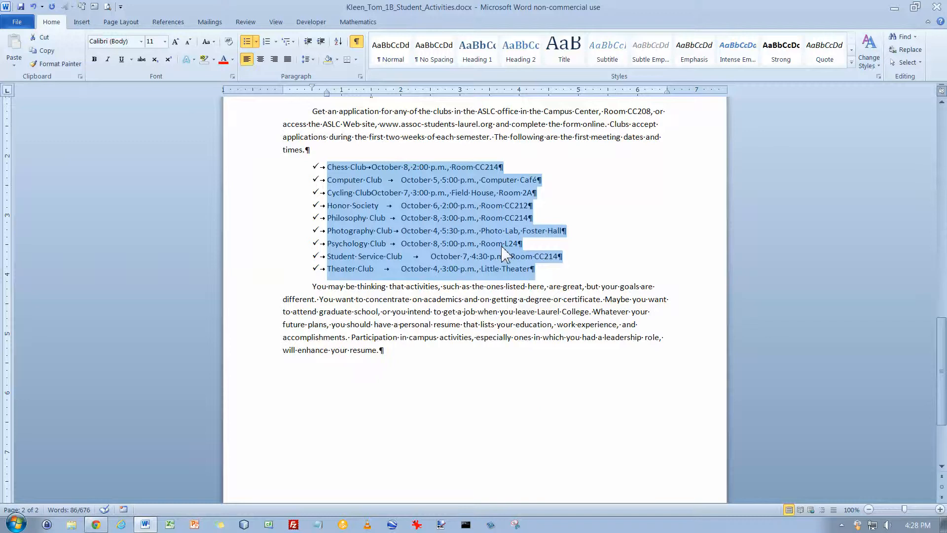
- Copy the club list's check mark bullet formatting to the student activities list on page 1 with Format Painter, and turn the painter off
scroll(503, 242, "up", 20)
scroll(503, 246, "up", 7)
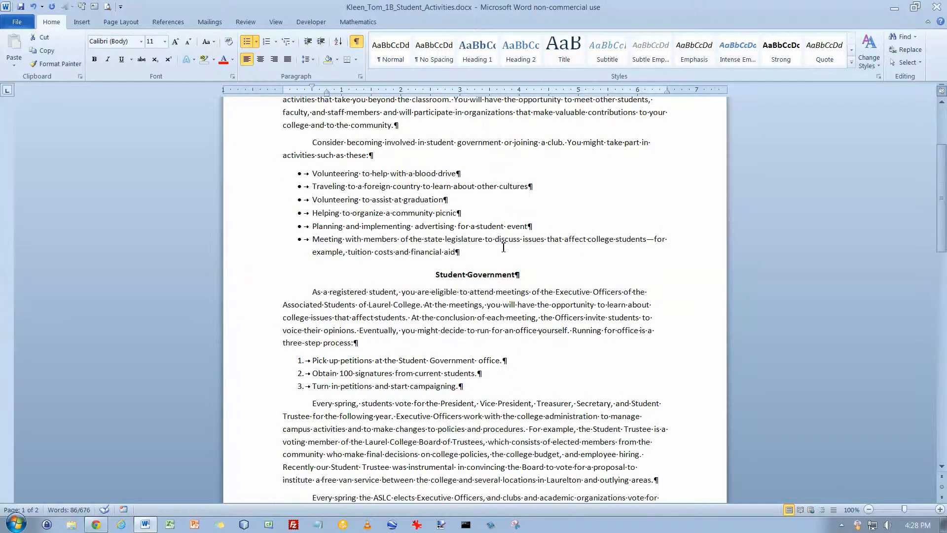
scroll(503, 248, "down", 18)
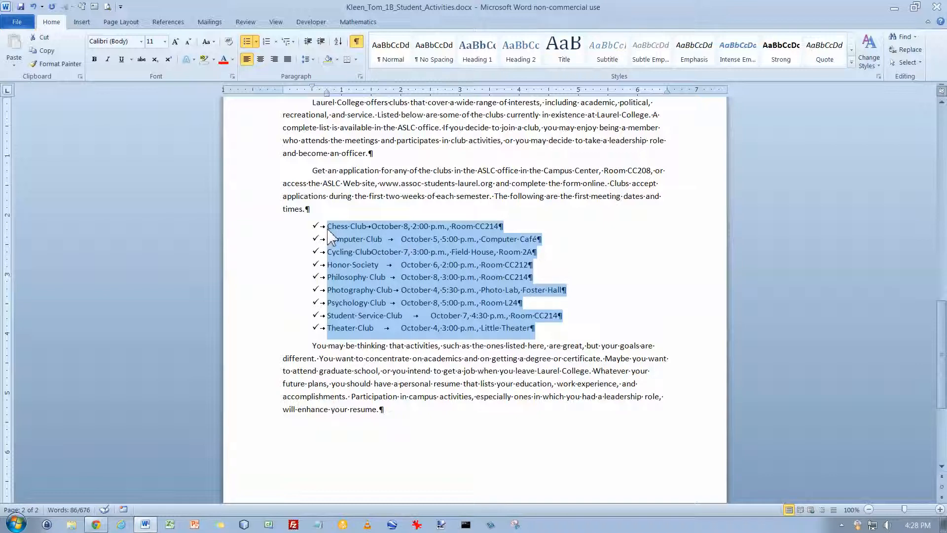
left_click(55, 64)
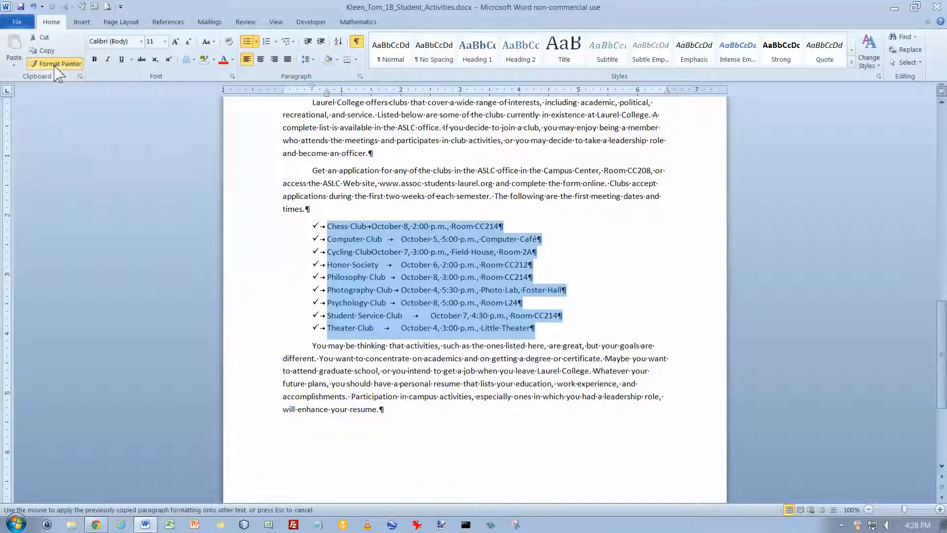
scroll(159, 182, "up", 8)
scroll(159, 182, "up", 10)
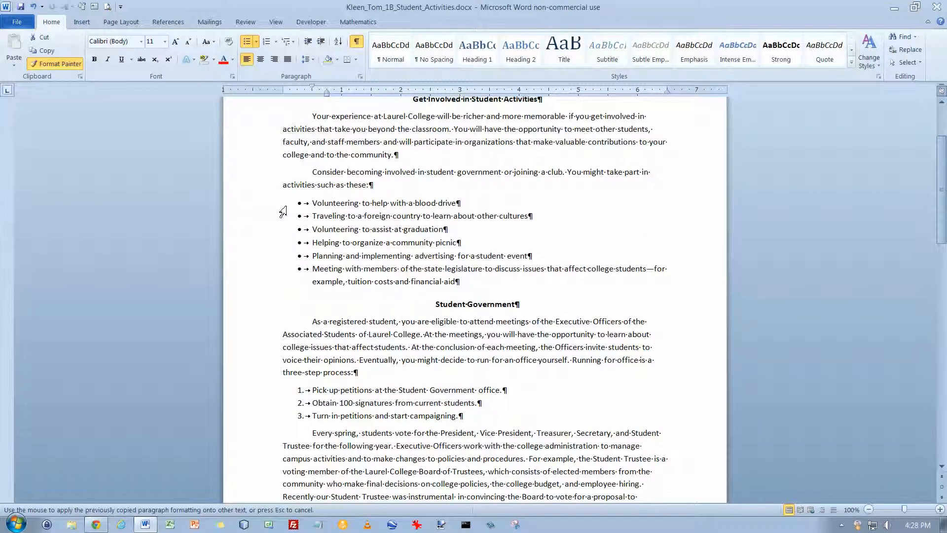
mouse_move(301, 204)
left_mouse_down()
mouse_move(382, 228)
mouse_move(497, 284)
left_mouse_up()
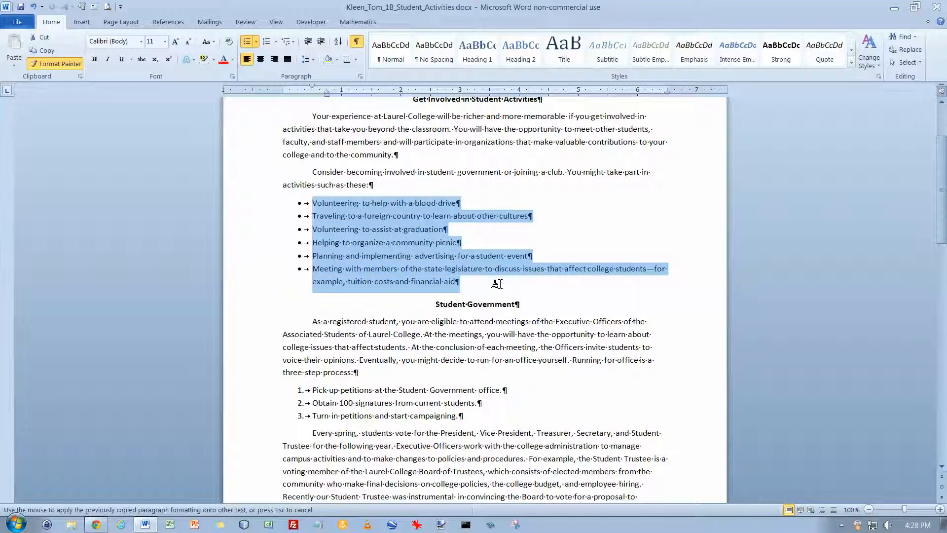
left_click_drag(497, 284, 497, 286)
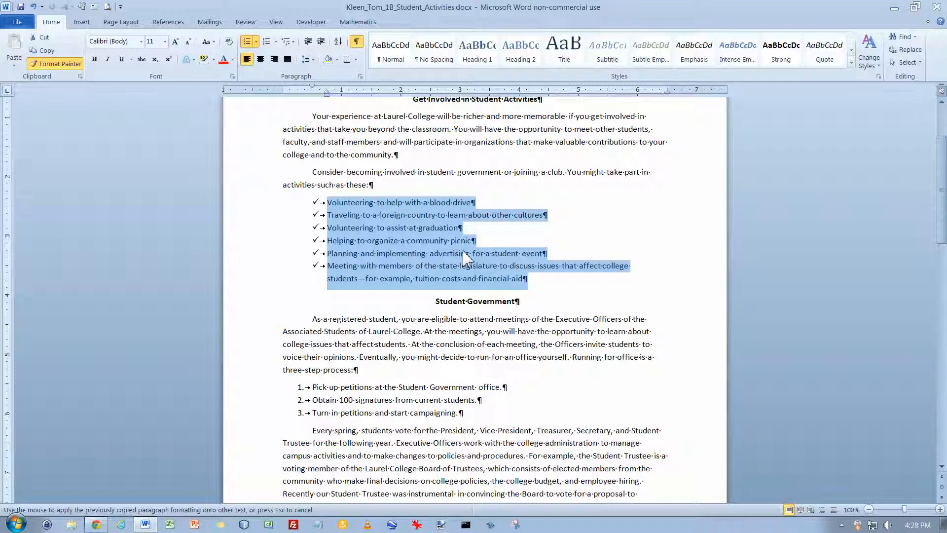
scroll(459, 247, "up", 4)
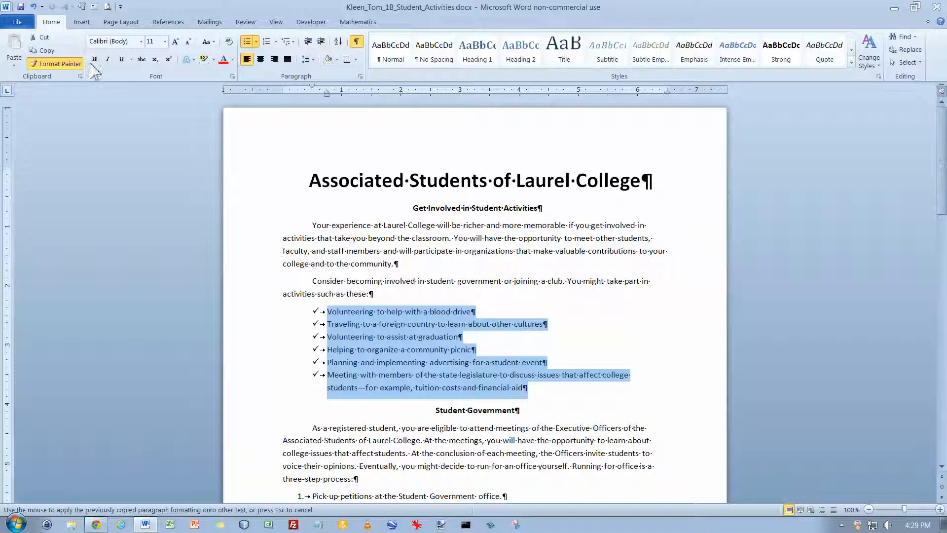
key("Escape")
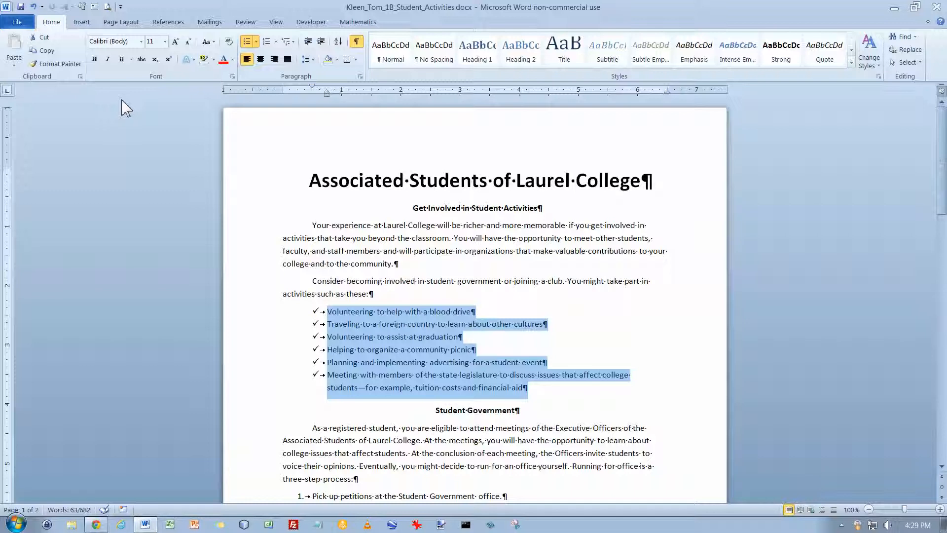
- Select all club meeting entries on page 2, from Chess Club to Theater Club
scroll(140, 159, "down", 8)
scroll(140, 163, "down", 14)
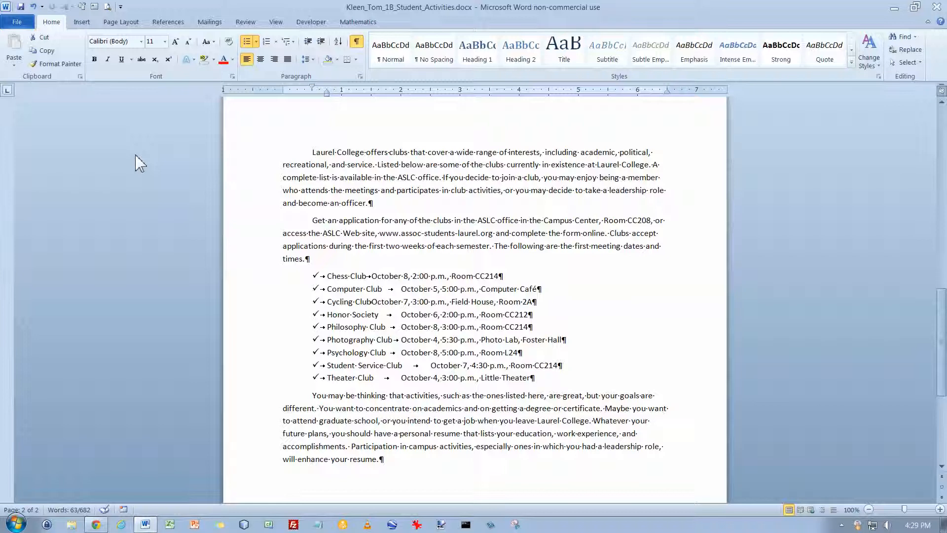
left_click_drag(242, 279, 238, 381)
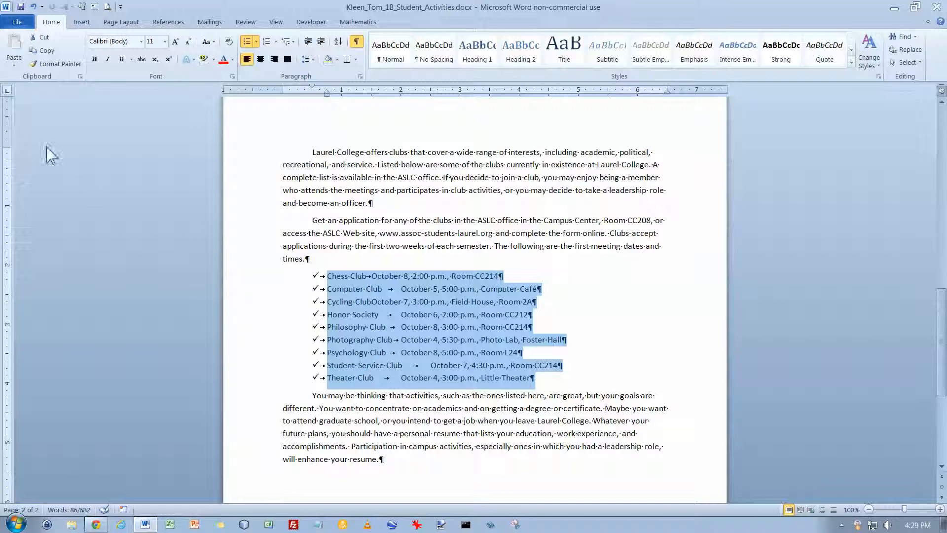
- Cycle through the available tab stop and indent types to examine each one
left_click(9, 93)
left_click(9, 94)
left_click(9, 93)
left_click(9, 94)
left_click(10, 94)
left_click(9, 94)
left_click(10, 93)
left_click(9, 94)
left_click(9, 94)
left_click(10, 96)
left_click(10, 95)
left_click(9, 95)
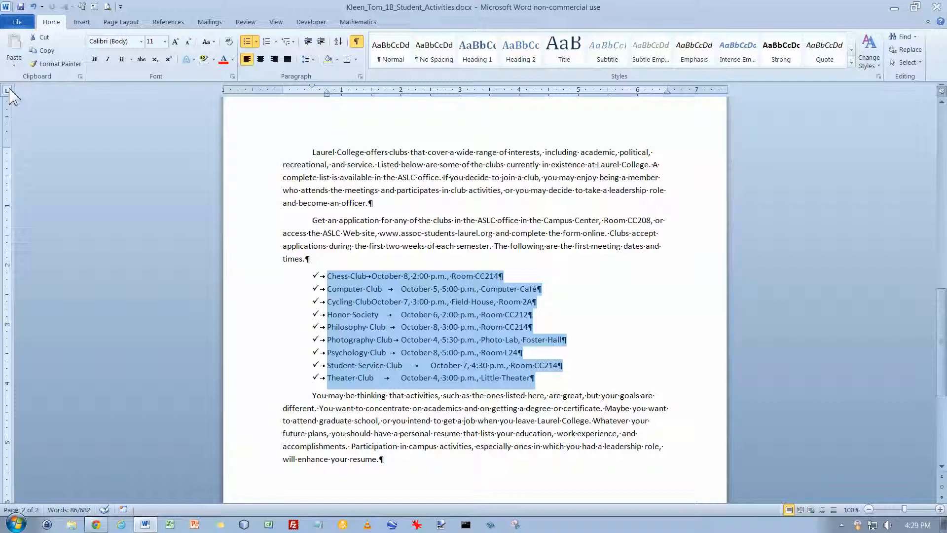
left_click(10, 92)
left_click(8, 91)
left_click(8, 92)
left_click(9, 92)
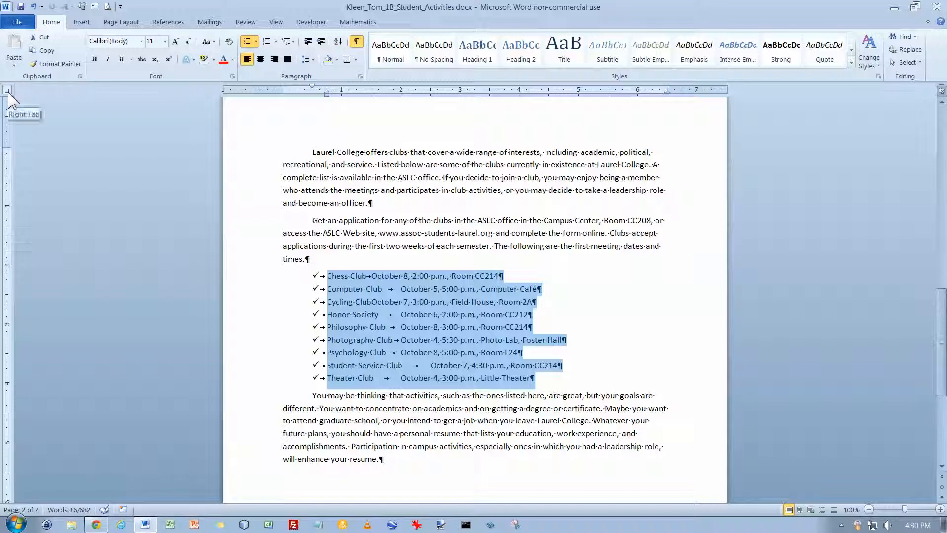
- Choose the Left Tab type and set a tab stop at 3 inches for the selected club list
left_click(9, 92)
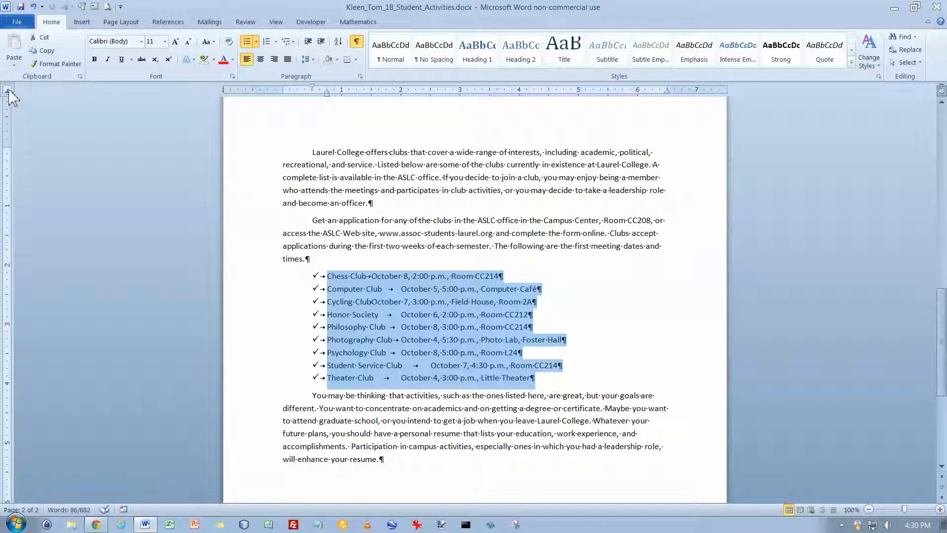
left_click(8, 92)
left_click(9, 90)
left_click(9, 90)
left_click(9, 91)
left_click(460, 91)
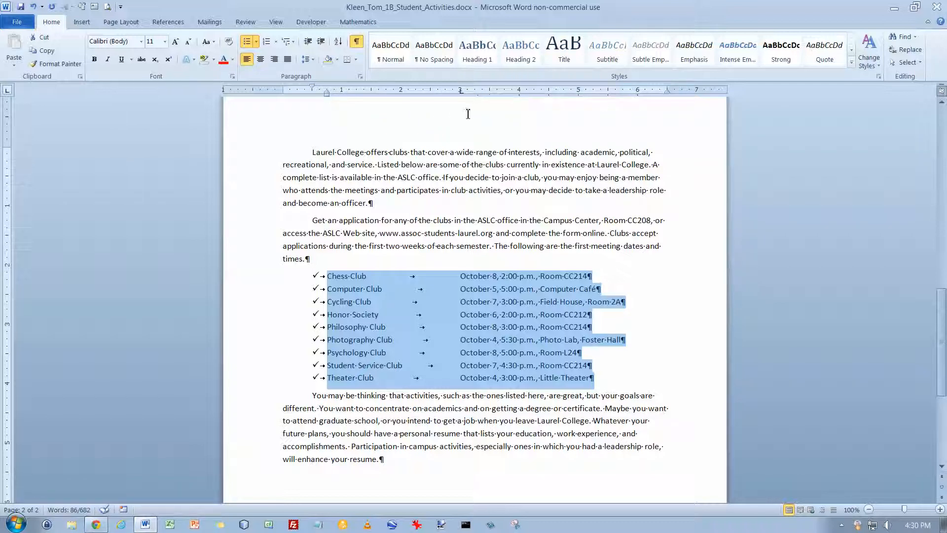
- Move the selected club list's left tab stop to 3.5 inches
left_click(460, 92)
left_click_drag(459, 93, 460, 94)
left_click_drag(460, 91, 491, 91)
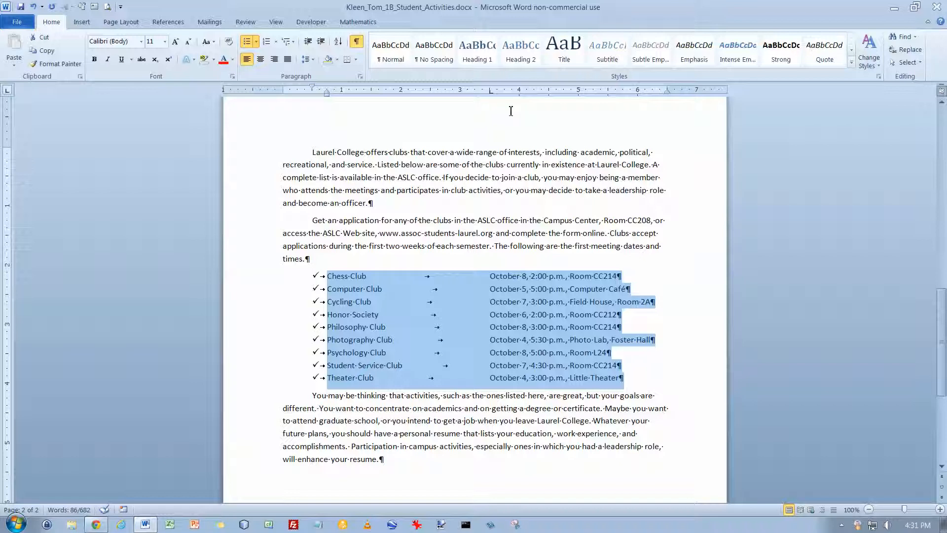
- Add a right-aligned tab stop at 6 inches with dot leader style 2 for the selected club list
double_click(490, 90)
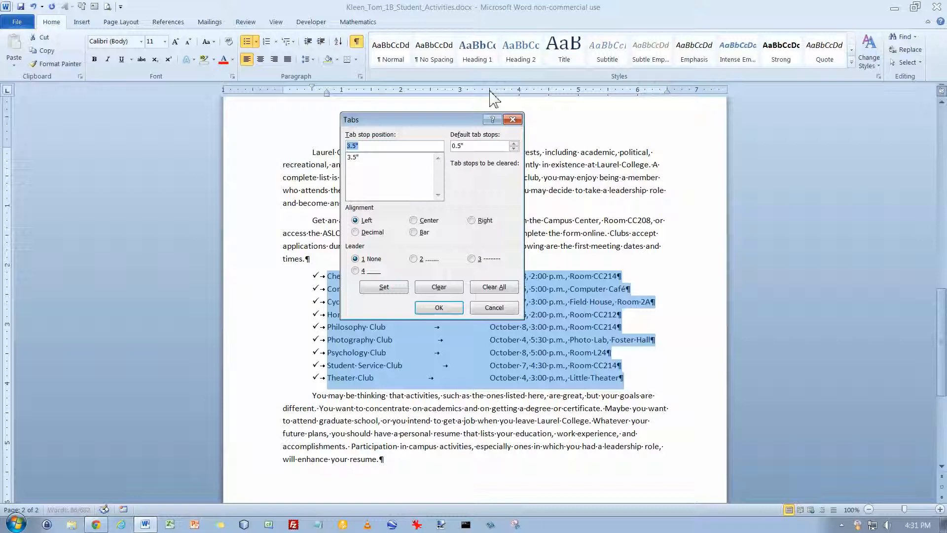
left_click(353, 157)
left_click(362, 146)
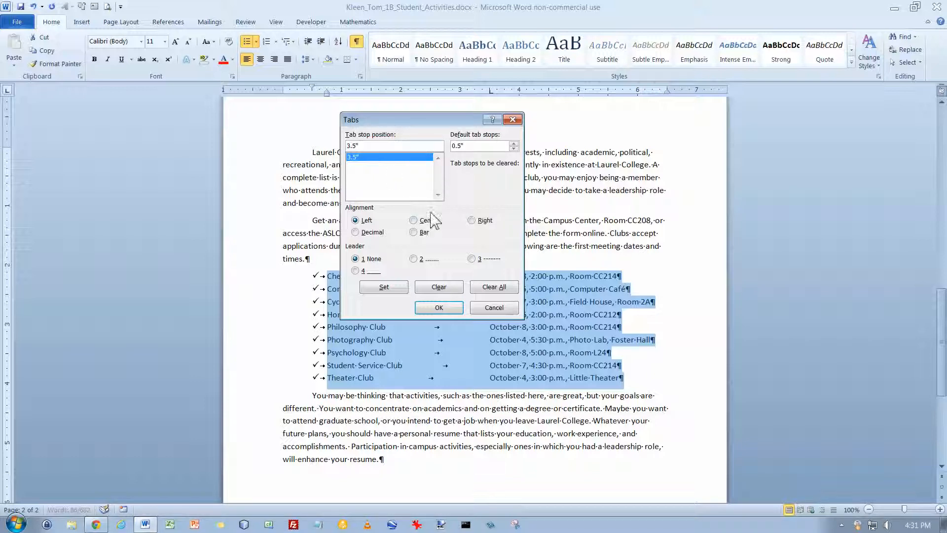
left_click_drag(361, 146, 339, 147)
type("6")
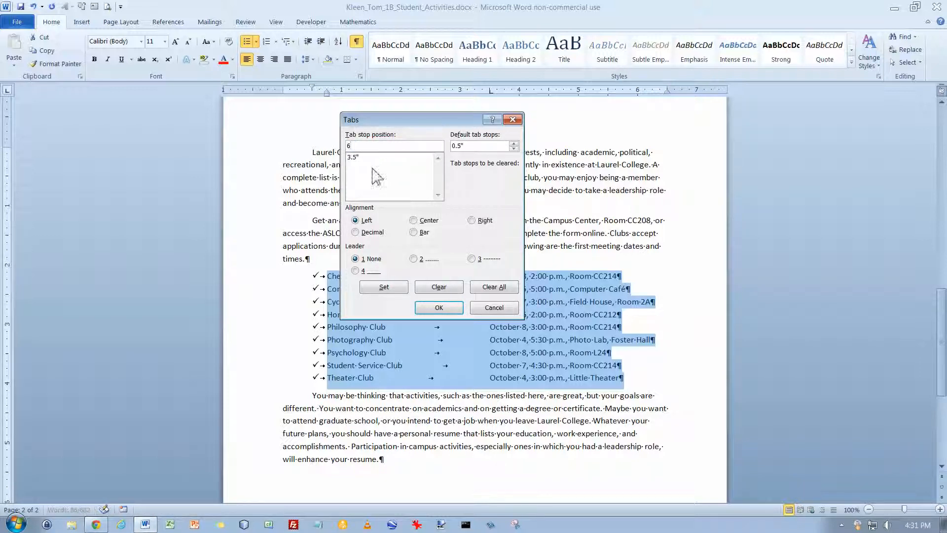
left_click(472, 221)
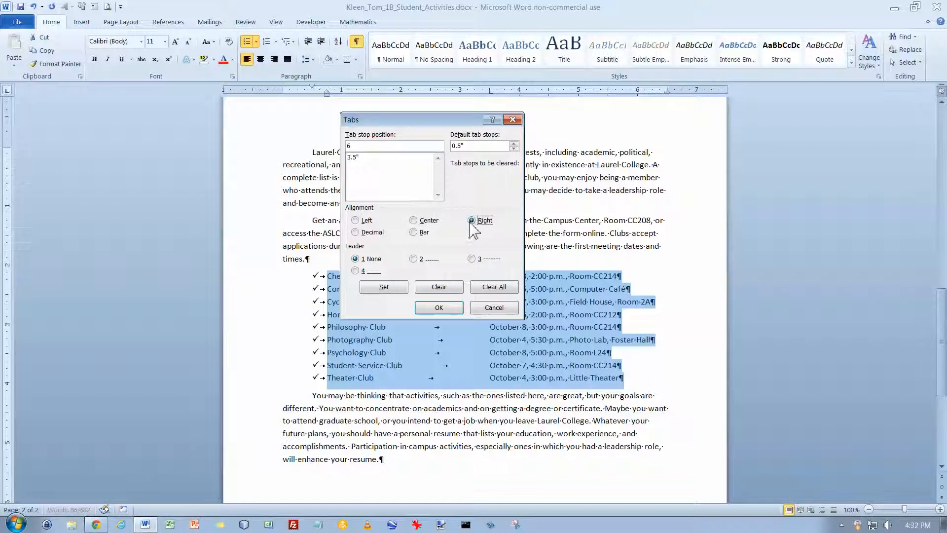
left_click(414, 259)
left_click(384, 287)
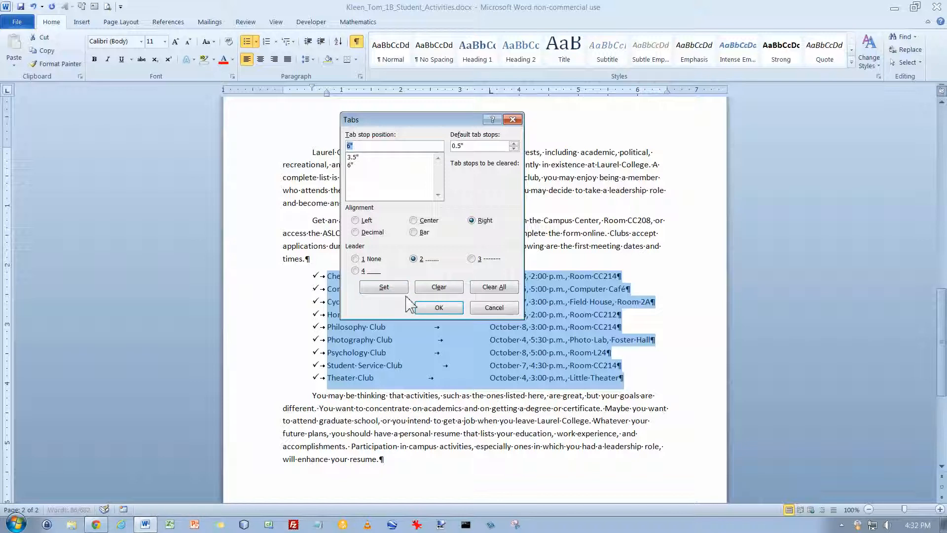
- Clear the 3.5-inch tab stop from the club list and apply the tab settings
left_click(354, 158)
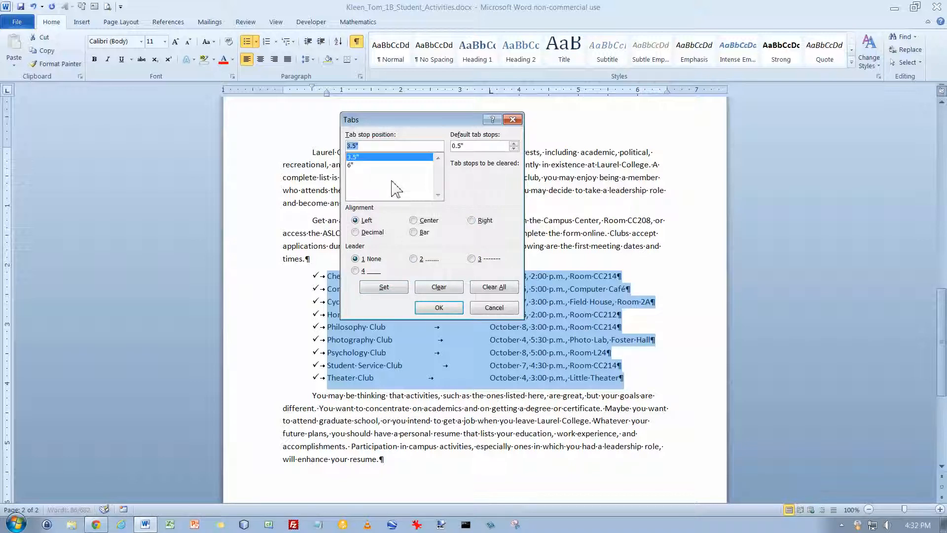
key("Delete")
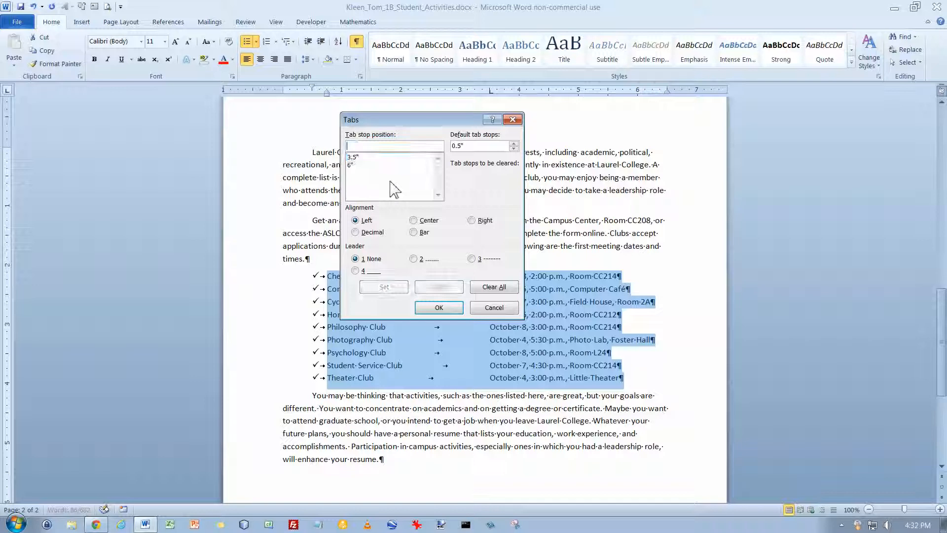
left_click(363, 157)
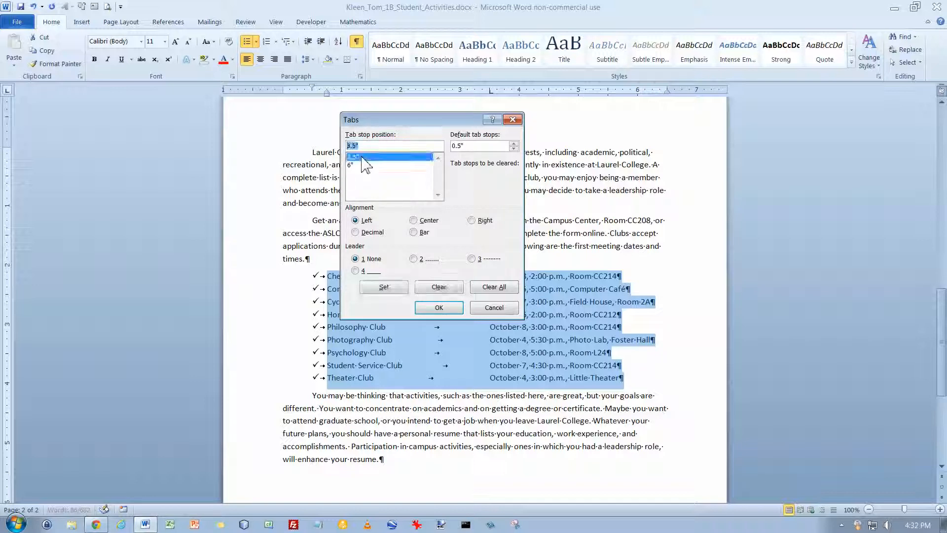
left_click(440, 288)
left_click(362, 158)
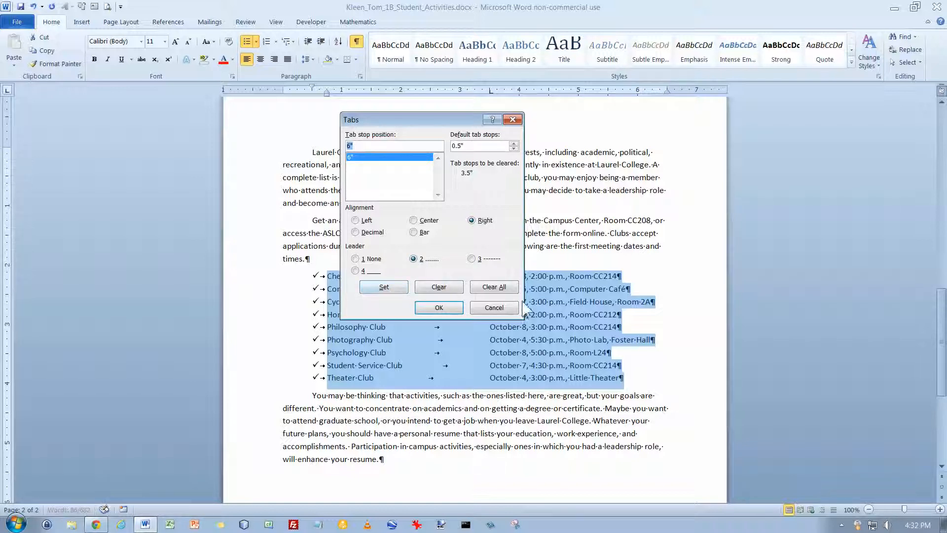
left_click(438, 308)
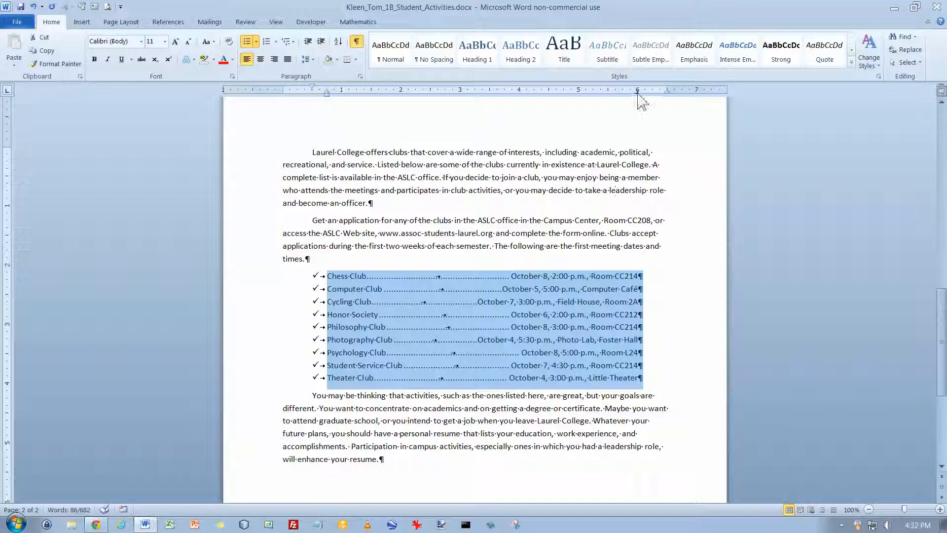
left_click_drag(638, 91, 637, 91)
- Add a Math Club entry below Honor Society with the tab-aligned details "October 6, 4:00 p.m., Math Tutoring Lab, L35"
left_click(642, 315)
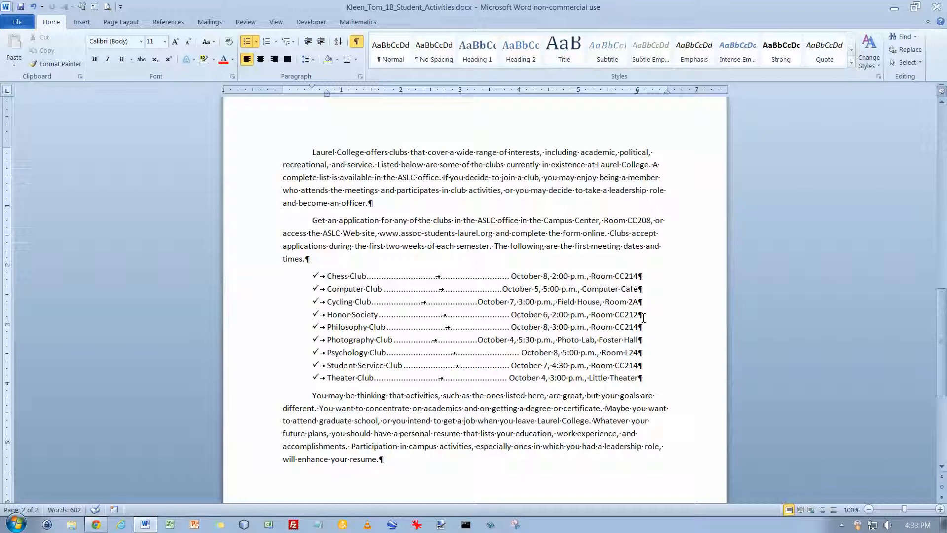
key("Return")
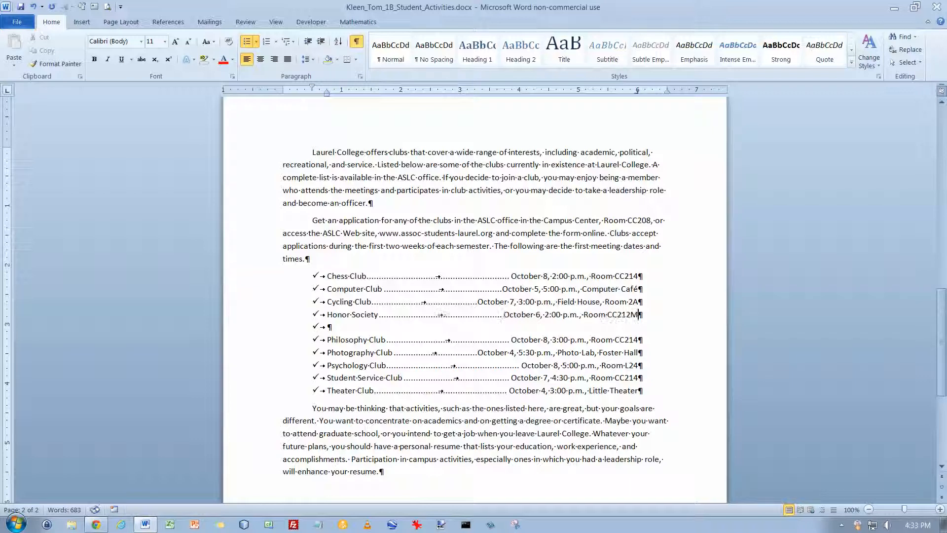
key("Down")
type("Math Club")
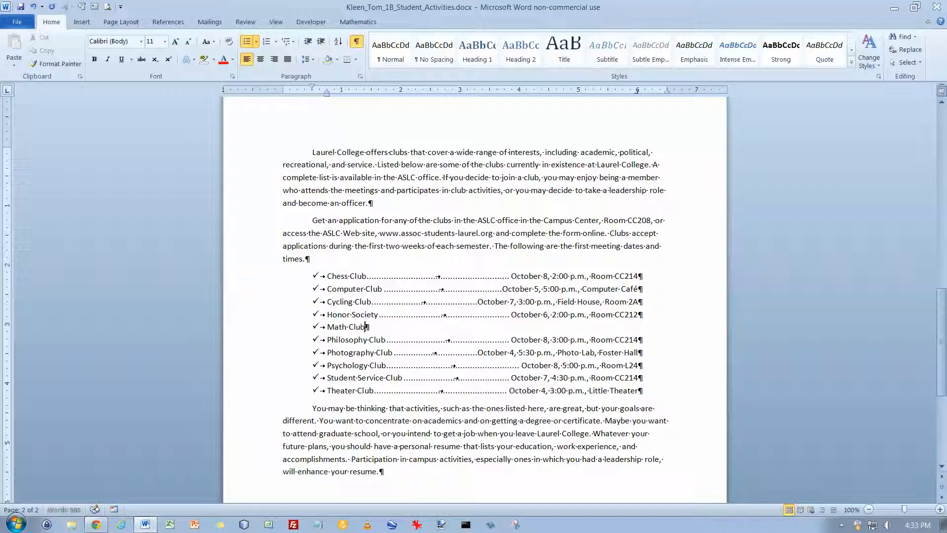
key("Tab")
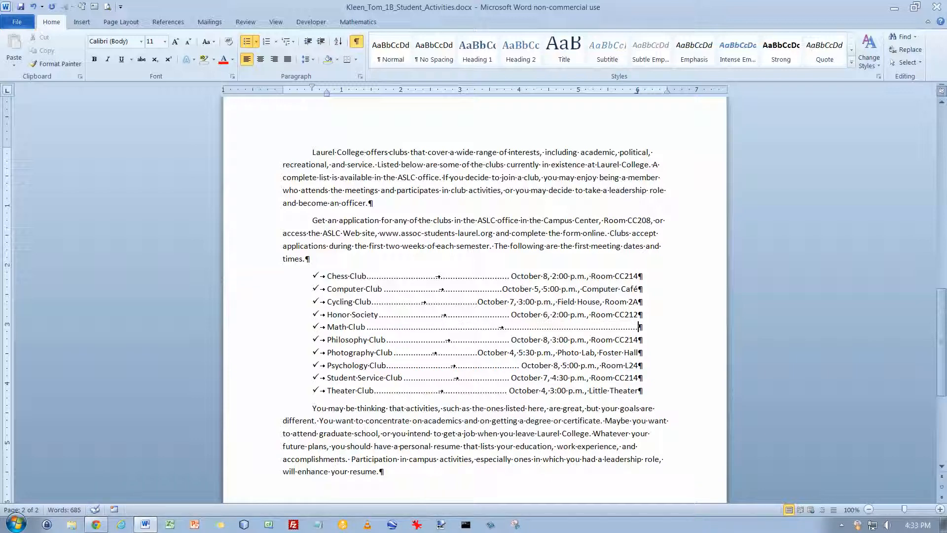
type("October 6, 4:00 p.m.")
key("BackSpace")
type(", ")
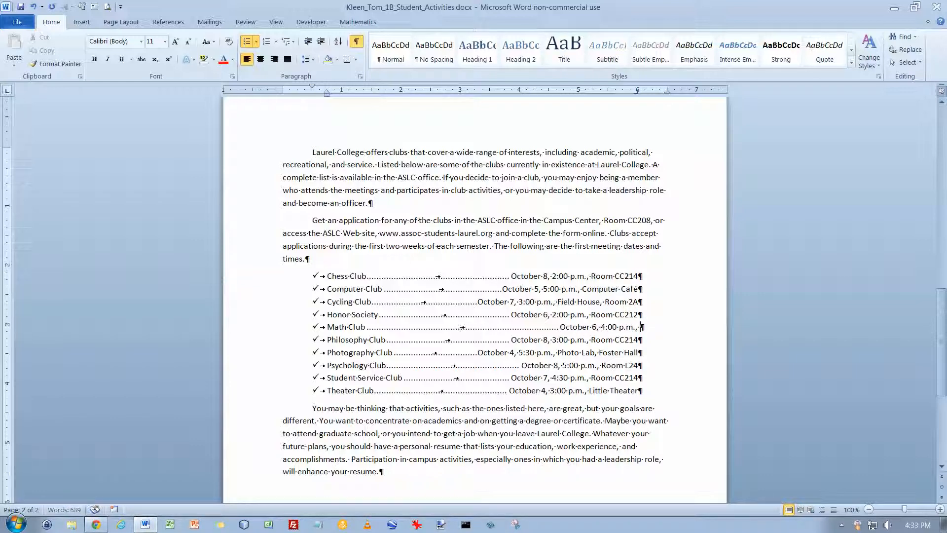
type("Math Tutor")
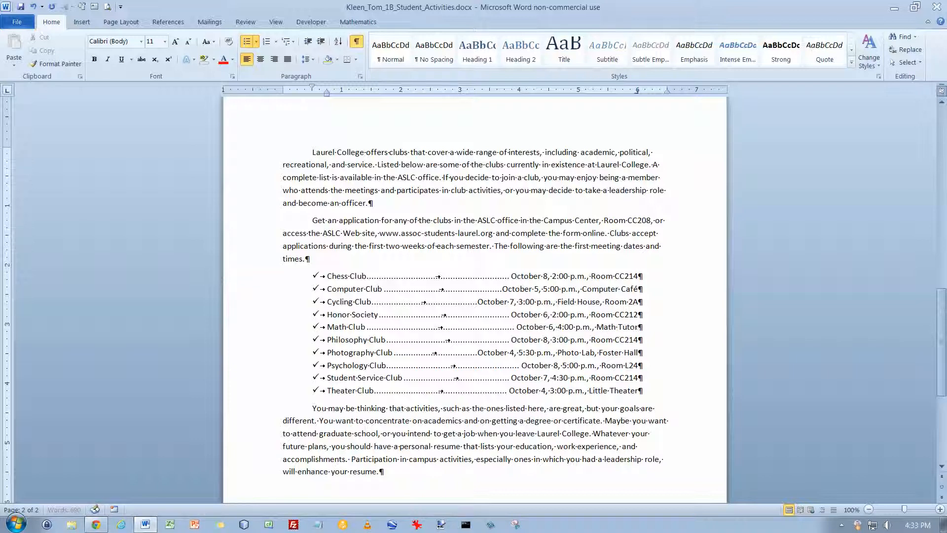
type("ing Lab, L35")
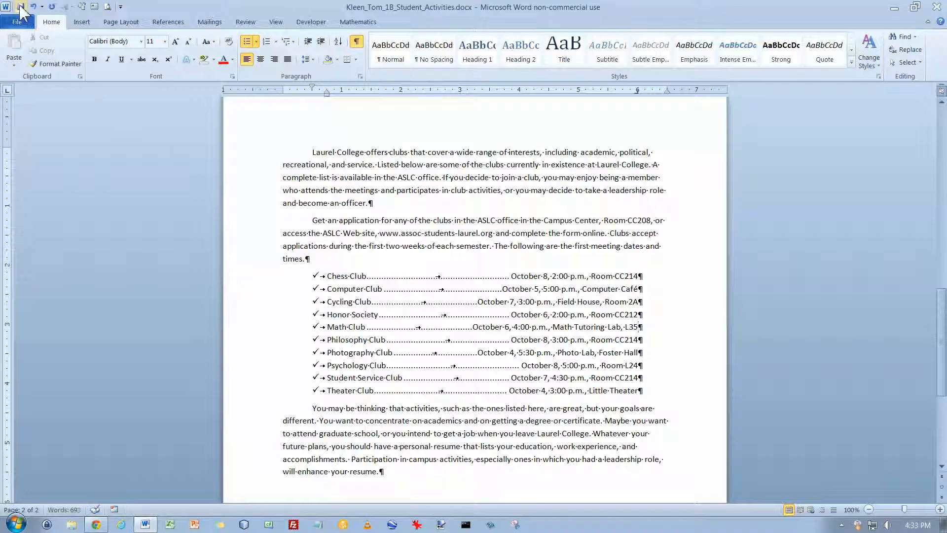
- Save the document and add a blank paragraph below the title "Associated Students of Laurel College" on page 1
left_click(20, 7)
key("ctrl+Home")
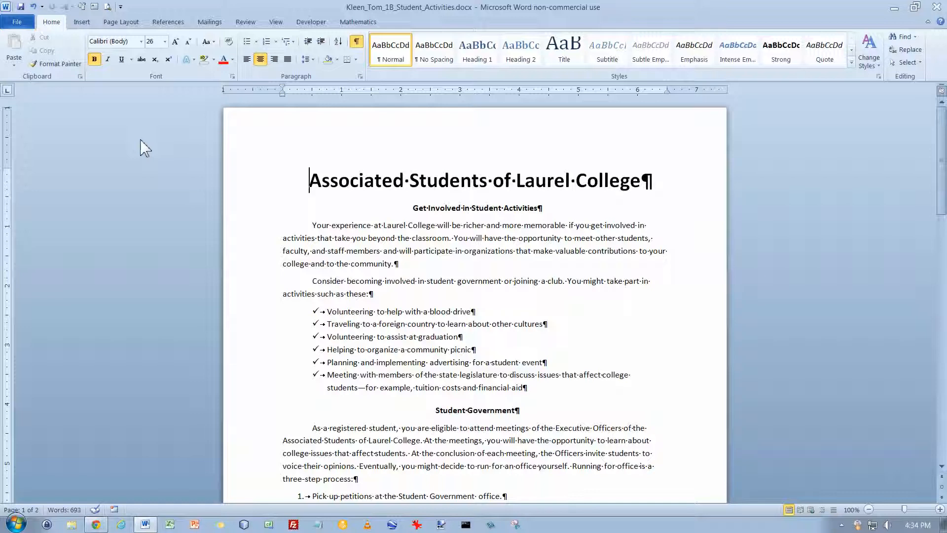
key("End")
key("Return")
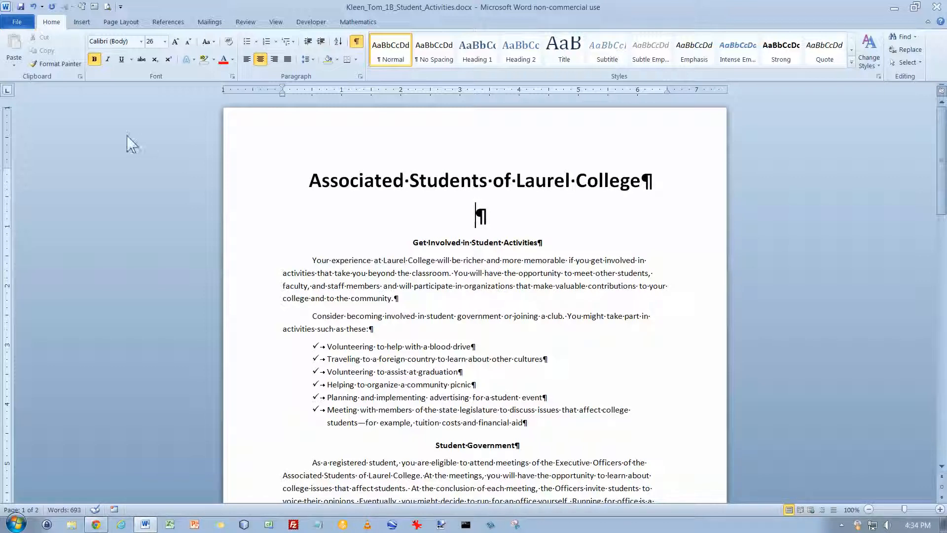
- Insert a SmartArt graphic in the blank paragraph below the title, choosing the Organization Chart layout from the Hierarchy category
left_click(82, 23)
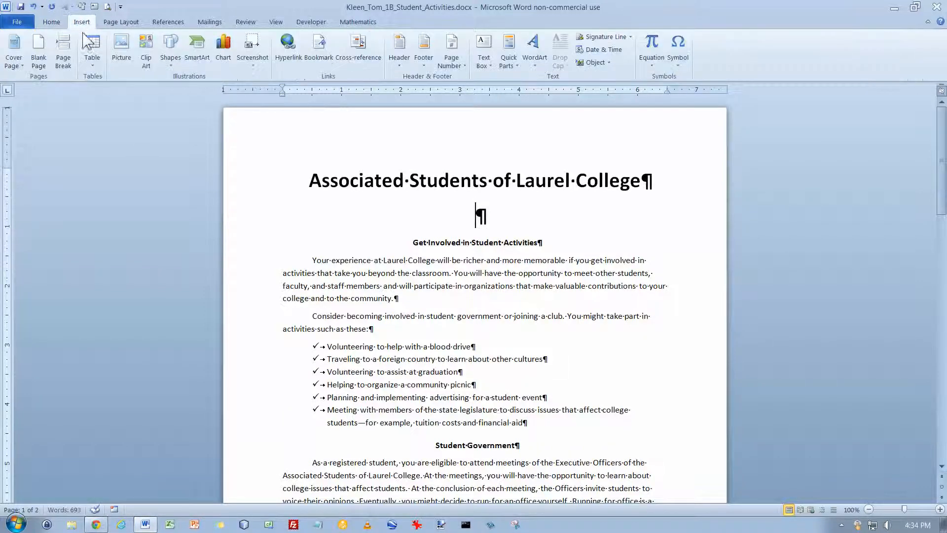
left_click(200, 51)
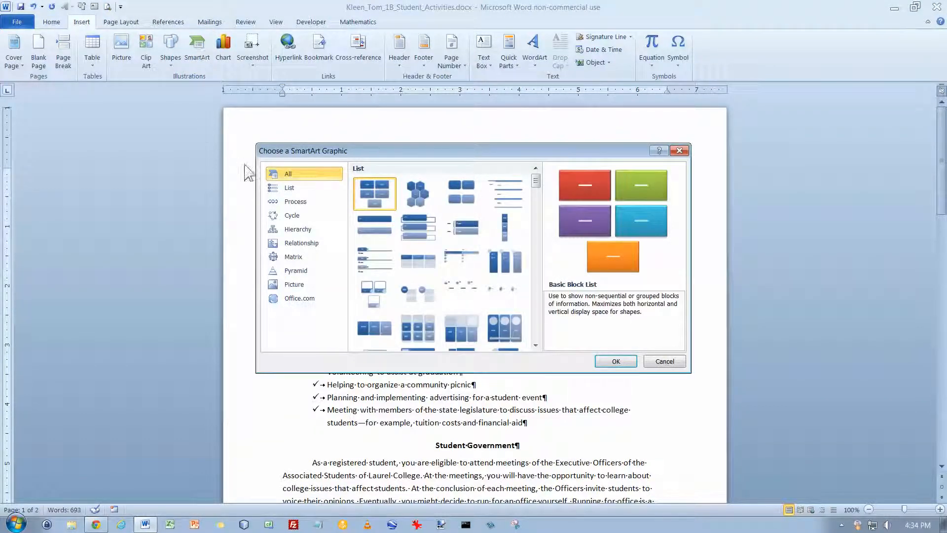
left_click(302, 232)
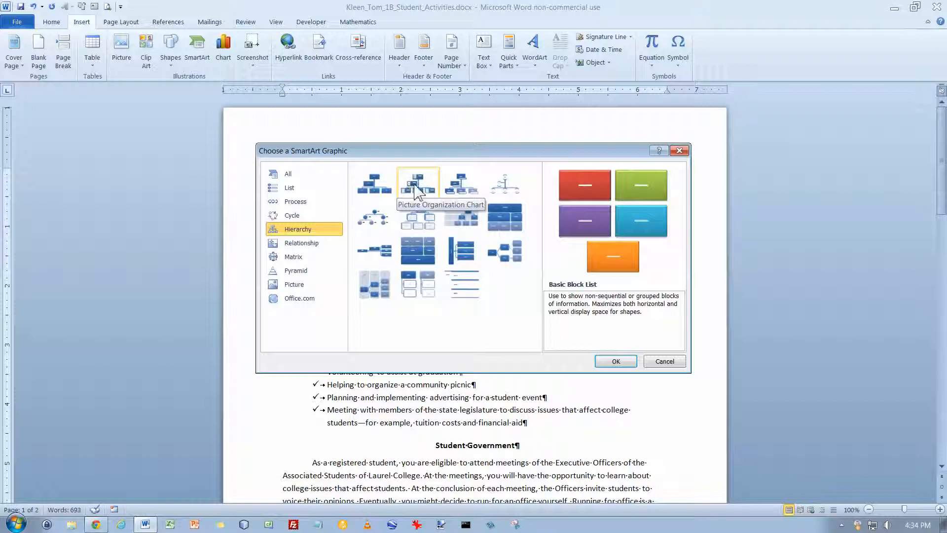
left_click(373, 188)
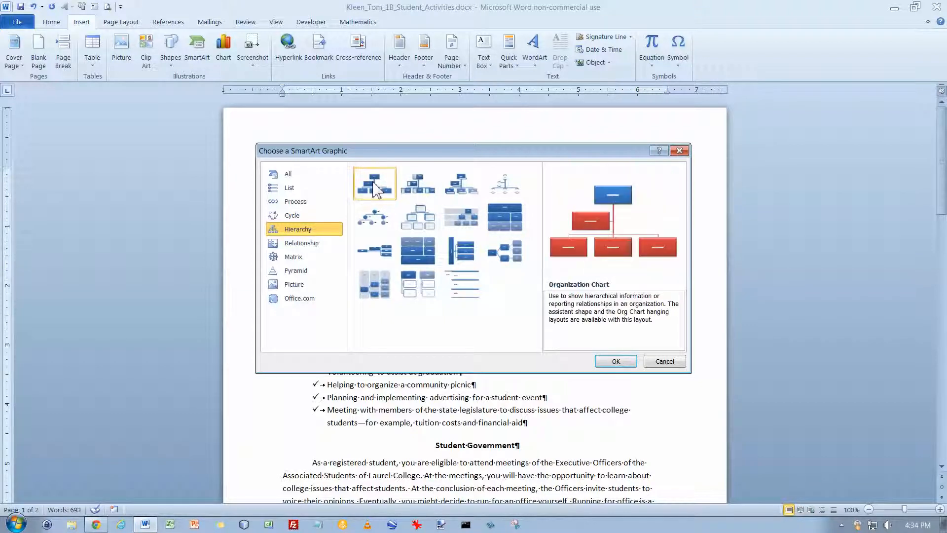